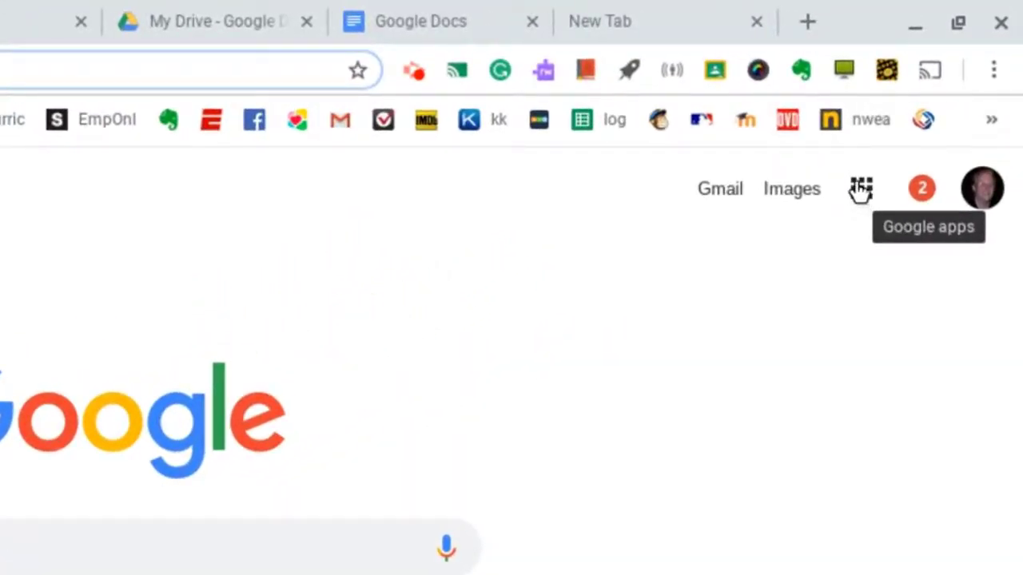
# - Drag YouTube up in the Google apps launcher so it sits between Sites and Photos
pyautogui.click(860, 190)
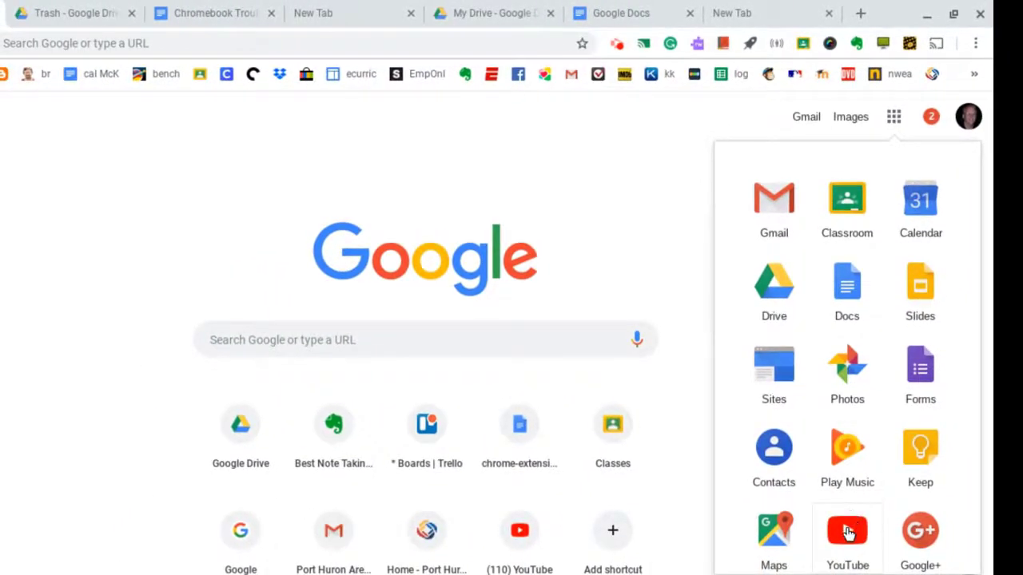
pyautogui.moveTo(848, 534); pyautogui.dragTo(831, 391)
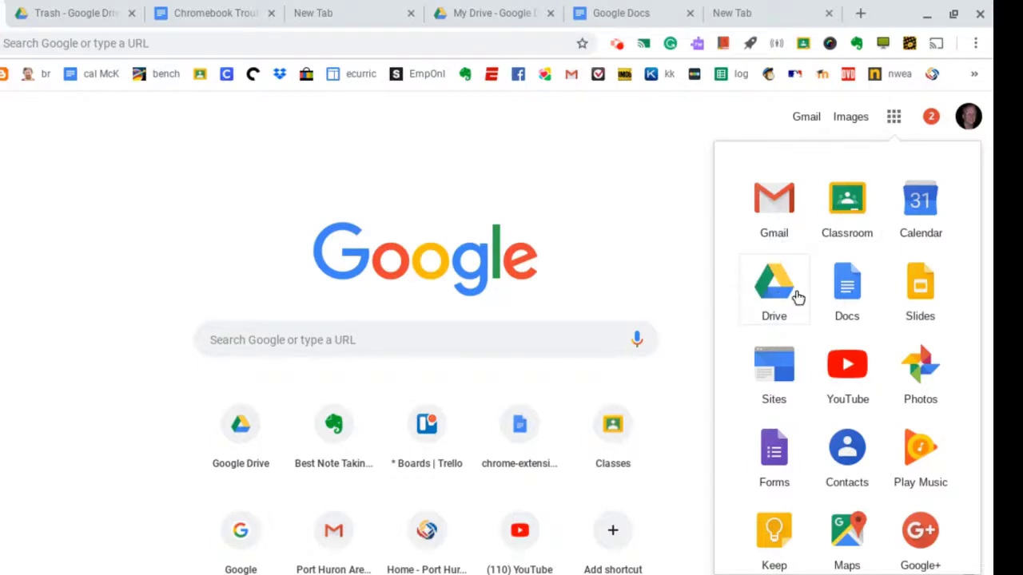
# - Launch Gmail from the Google apps panel into a new tab
pyautogui.click(774, 207)
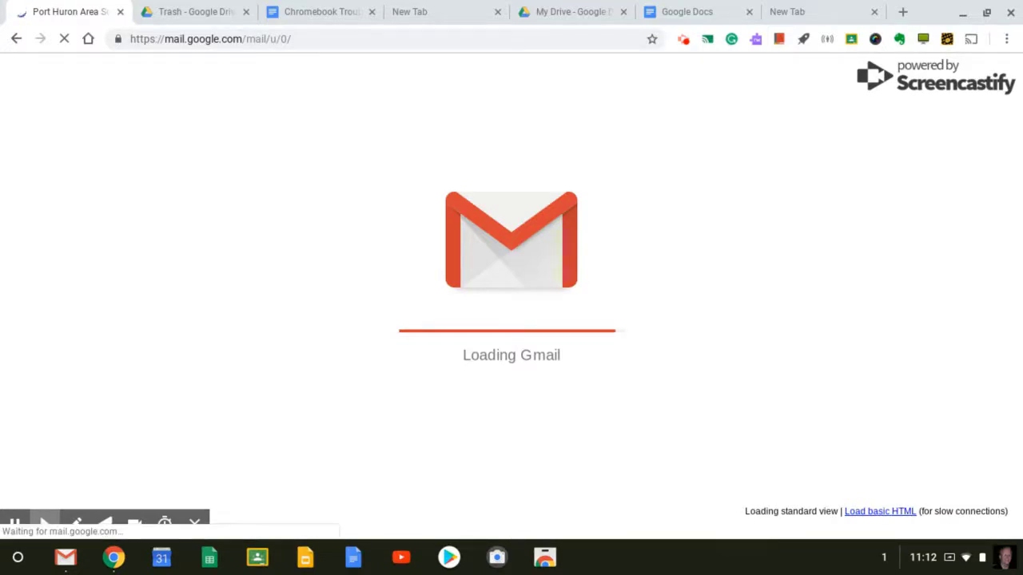
# - Bring up the Gmail tab's context menu twice, dismissing it each time without choosing anything
pyautogui.rightClick(77, 15)
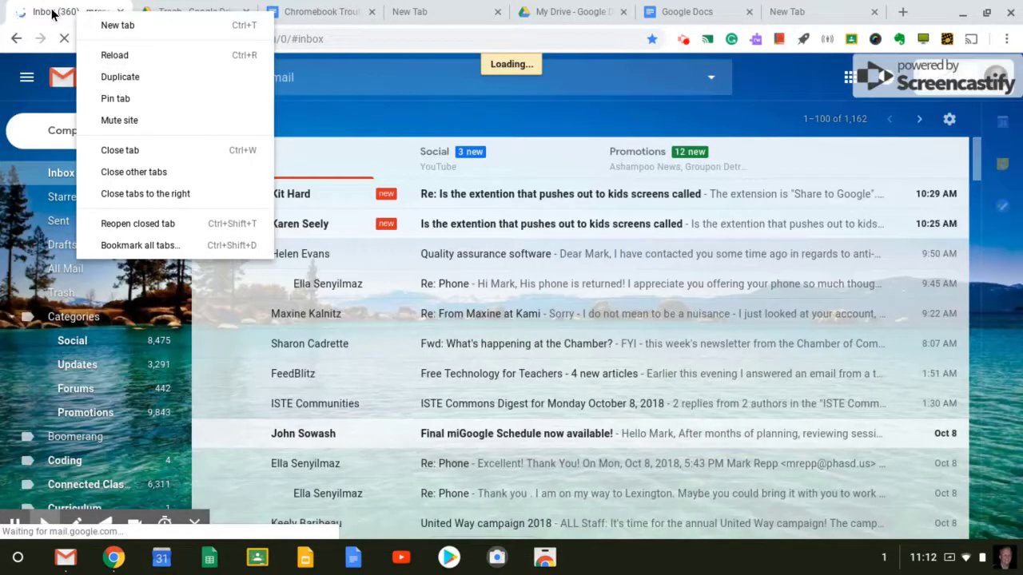
pyautogui.click(52, 13)
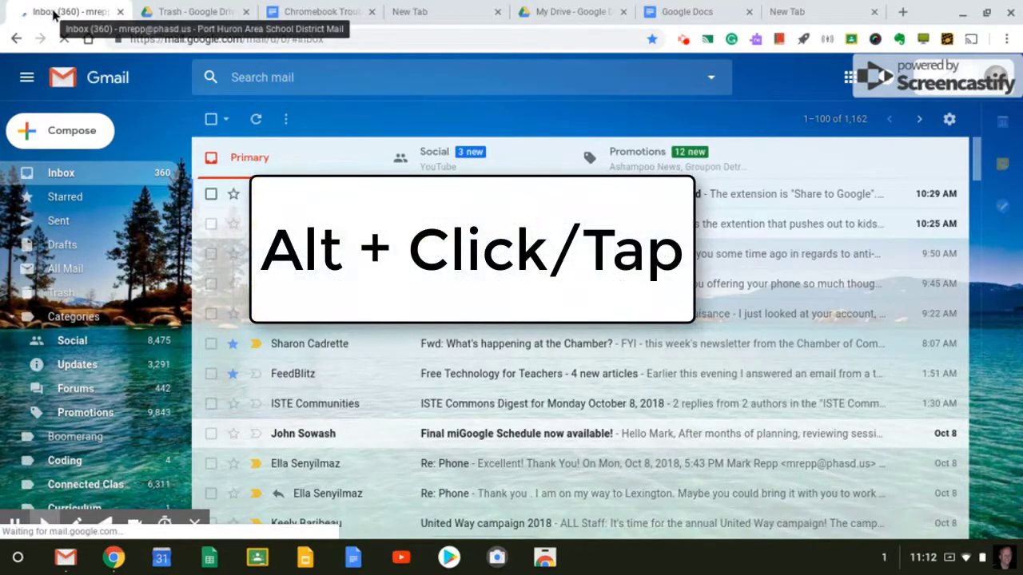
pyautogui.keyDown('alt'); pyautogui.click(53, 14); pyautogui.keyUp('alt')
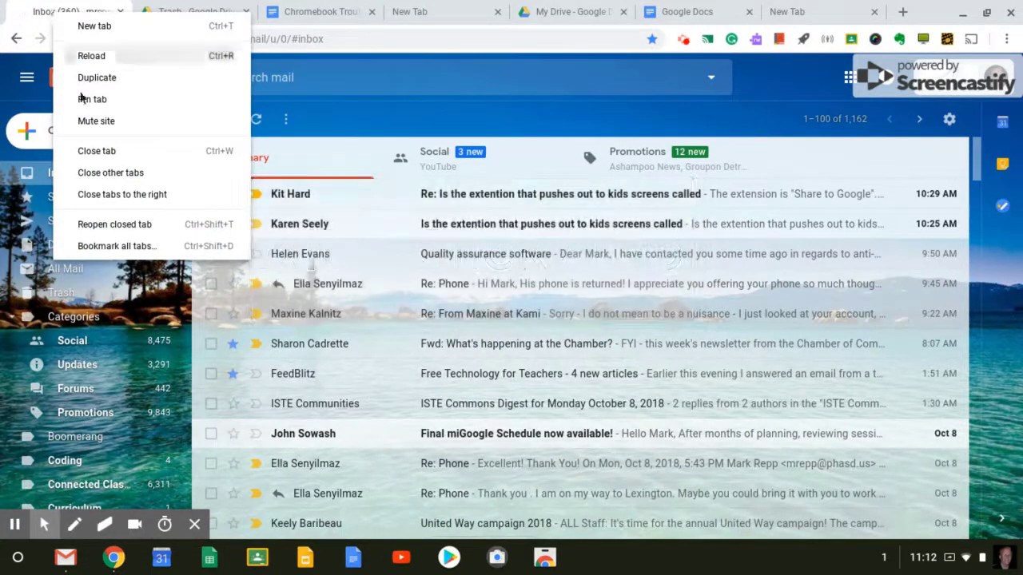
pyautogui.click(33, 14)
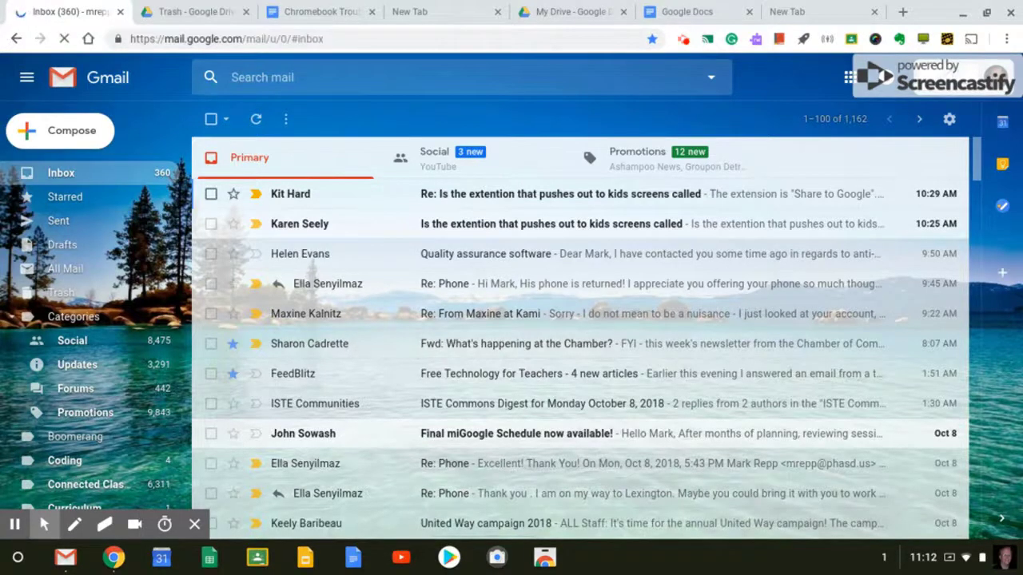
# - Pin the Gmail tab, then switch to Drive's Trash and back to the pinned inbox
pyautogui.rightClick(24, 15)
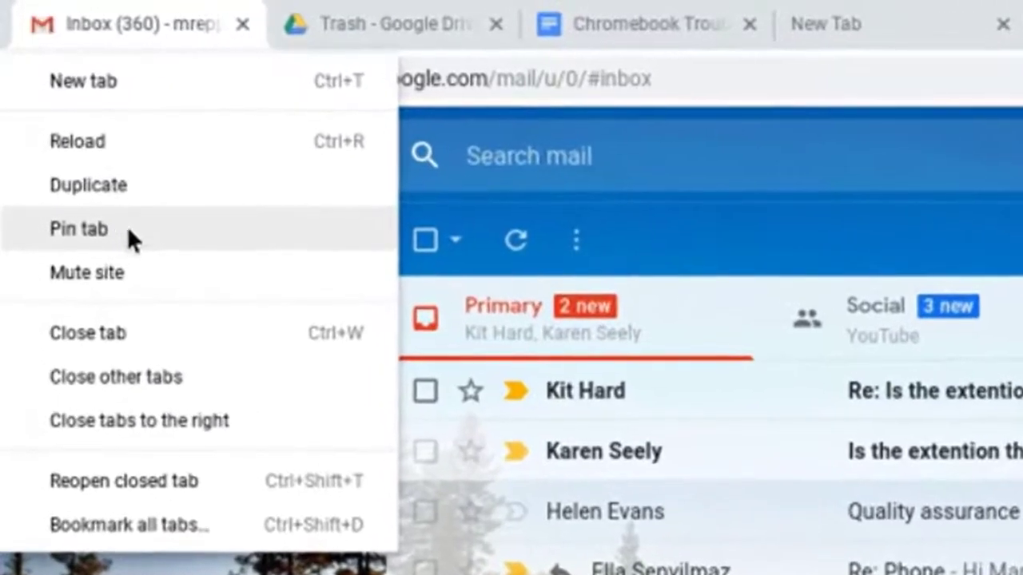
pyautogui.click(127, 226)
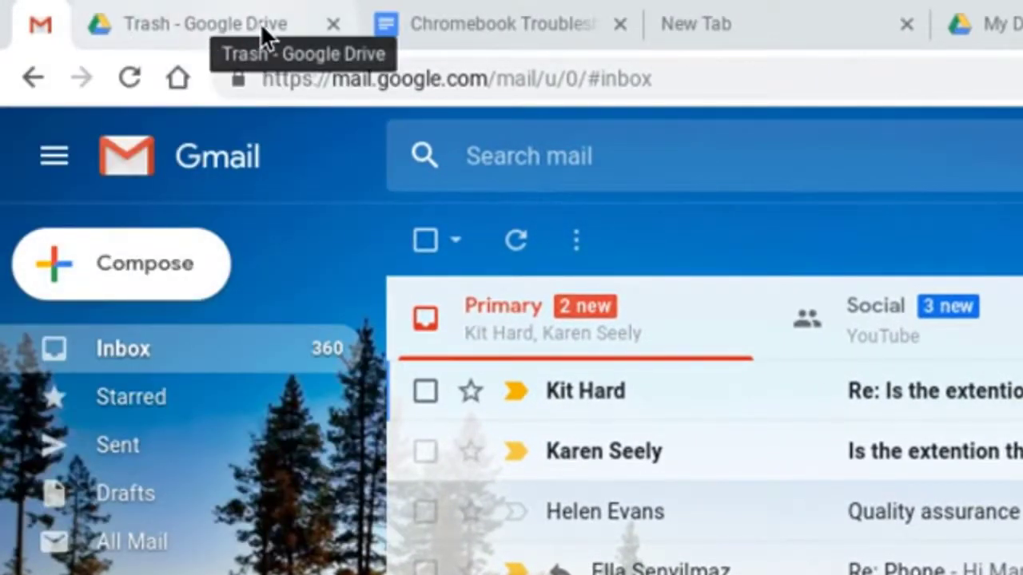
pyautogui.click(175, 21)
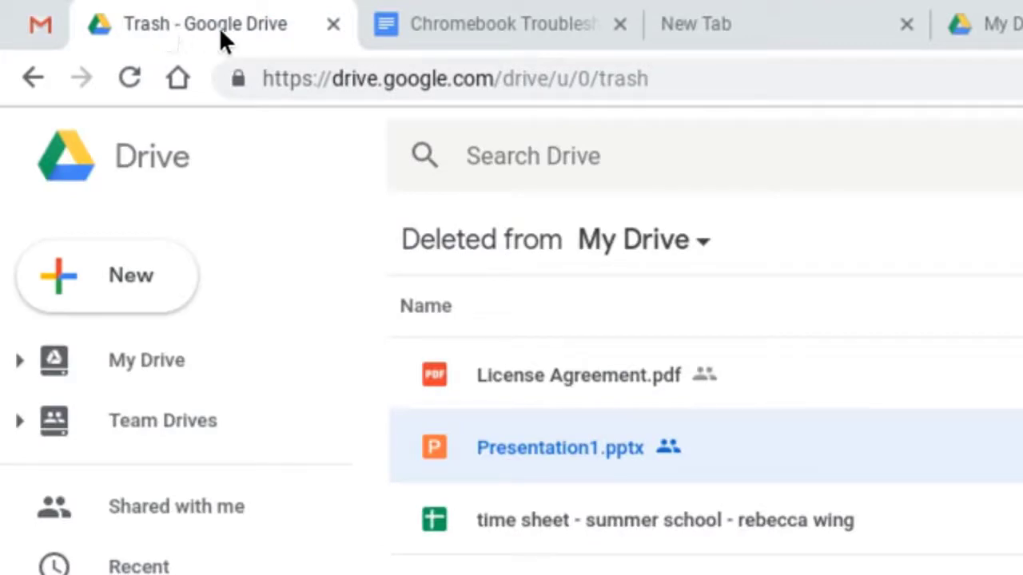
pyautogui.click(32, 30)
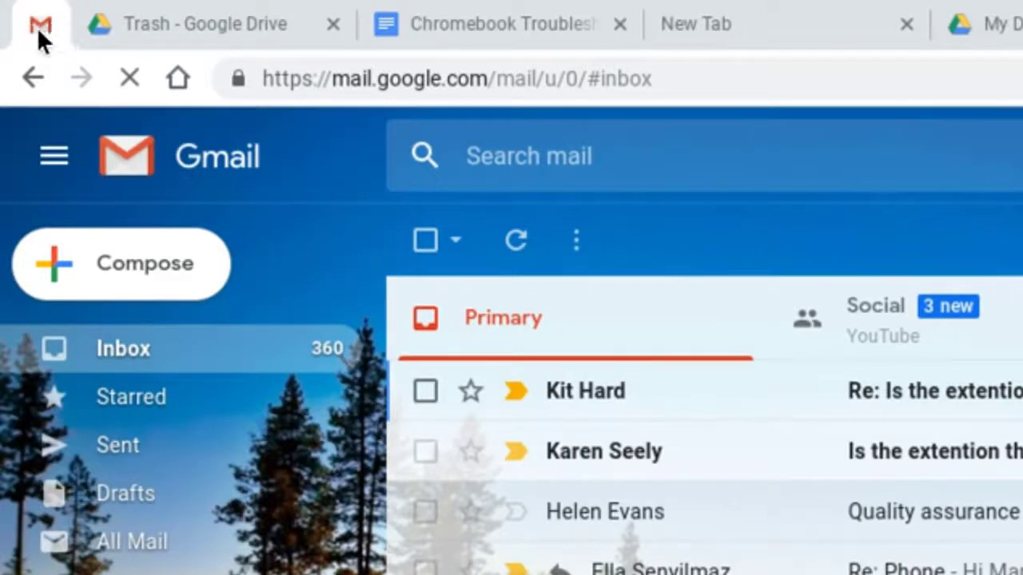
# - From Drive's Trash tab, review Settings with Convert uploads and Offline sync enabled, then confirm with DONE
pyautogui.click(122, 24)
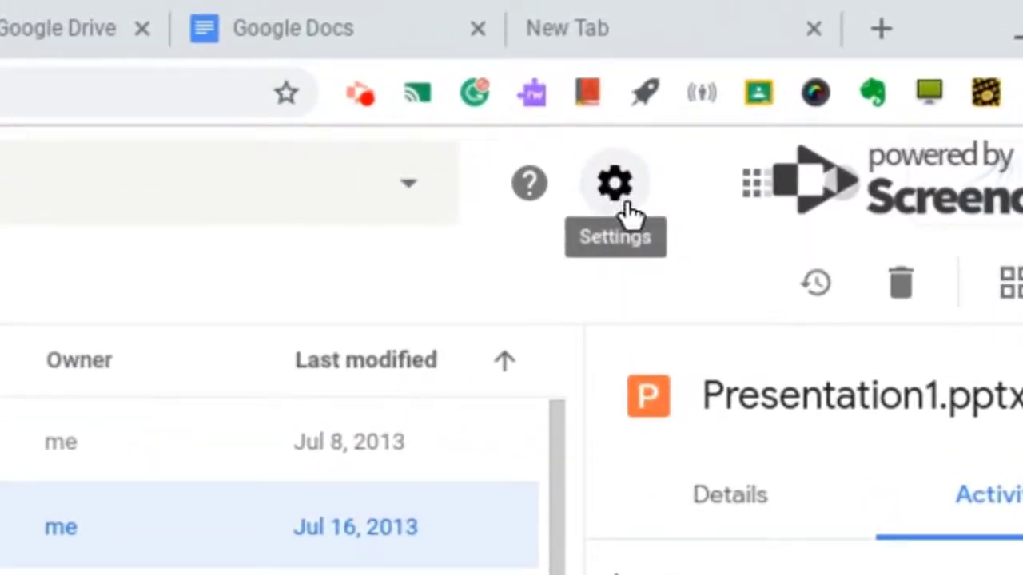
pyautogui.click(614, 191)
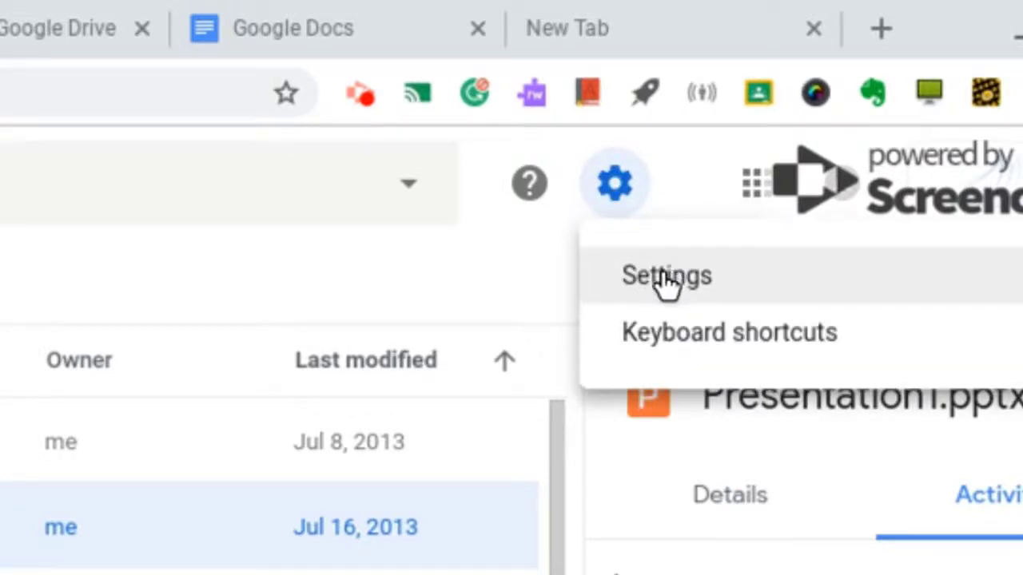
pyautogui.click(669, 280)
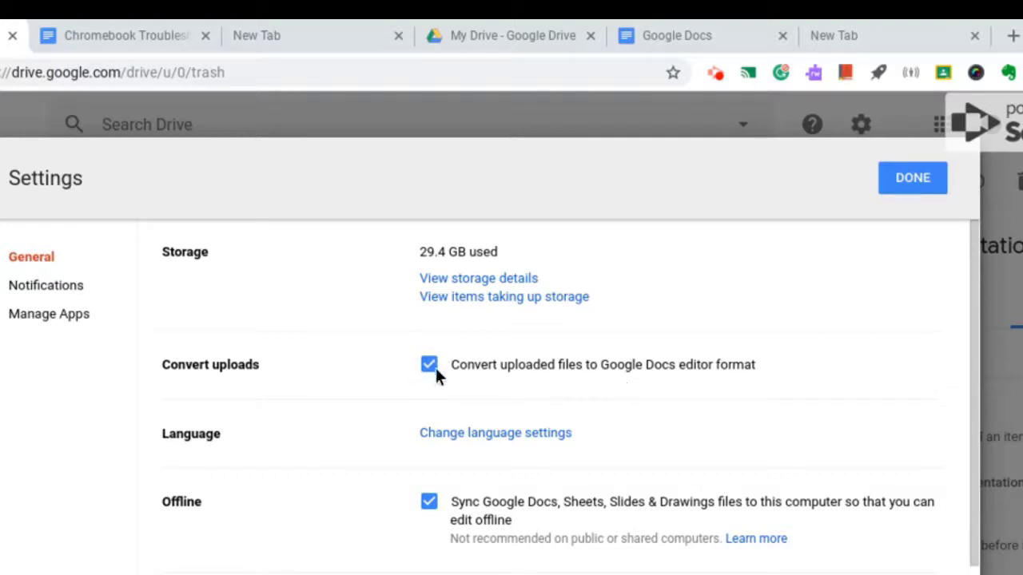
pyautogui.scroll(-3, 619, 460)
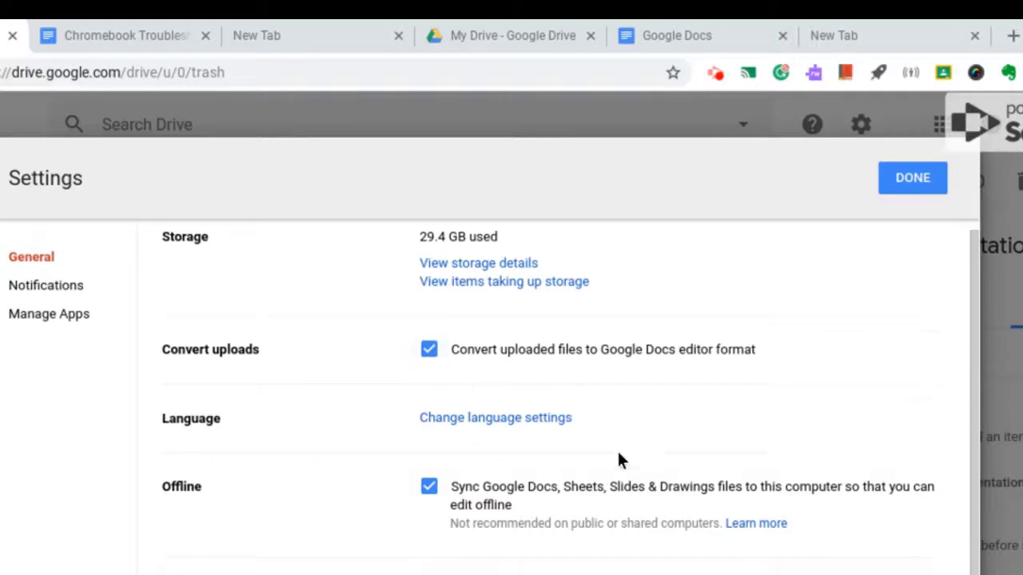
pyautogui.scroll(1, 617, 452)
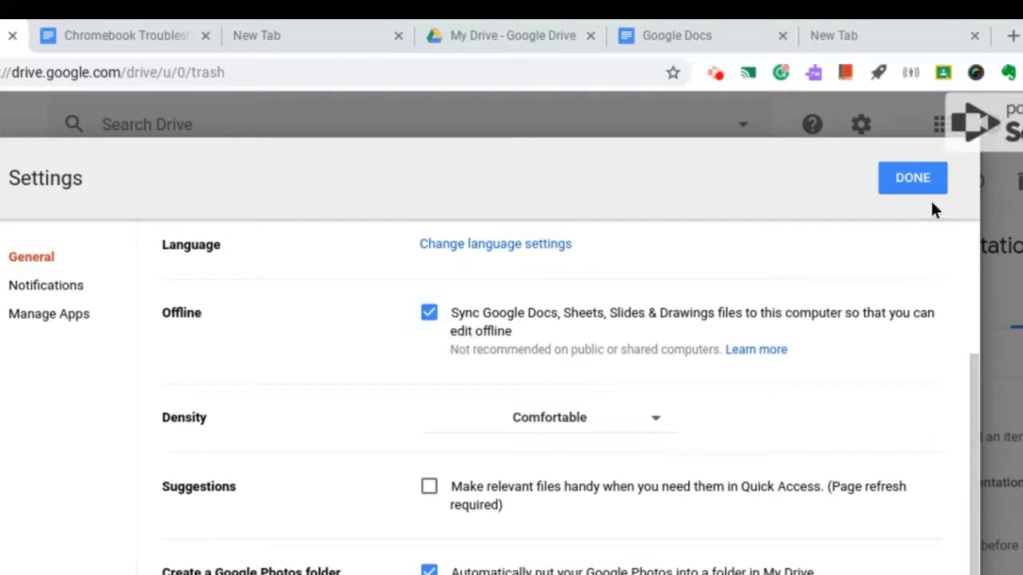
pyautogui.click(917, 182)
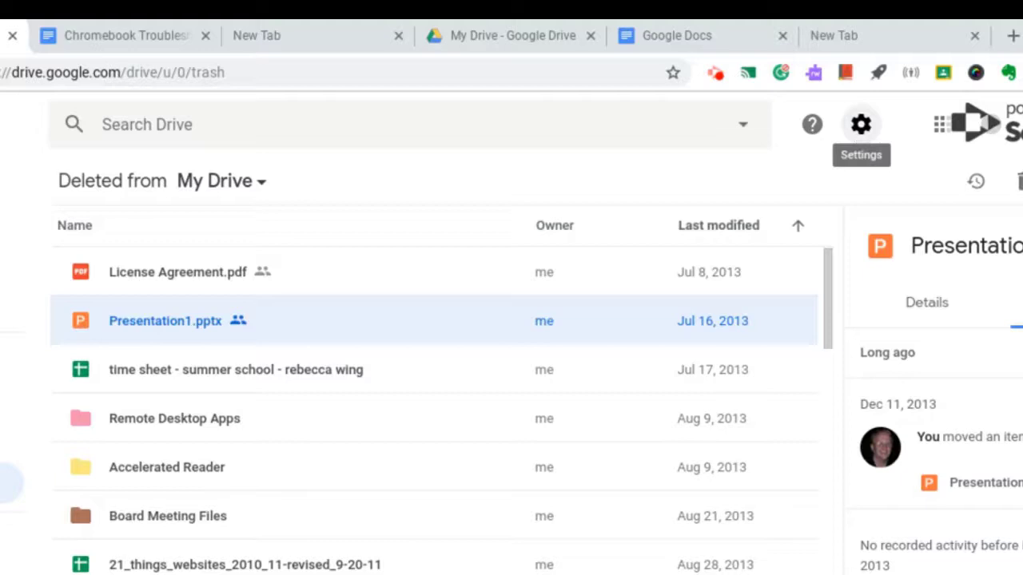
# - Show Drive's Keyboard shortcuts list and scroll through the Selection, Go to and Application shortcuts
pyautogui.click(860, 128)
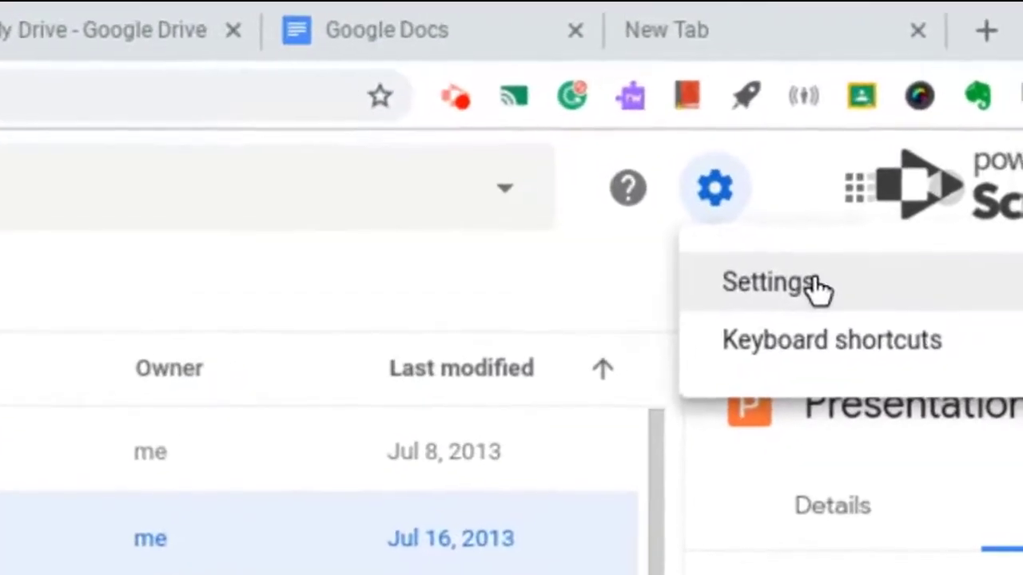
pyautogui.click(778, 368)
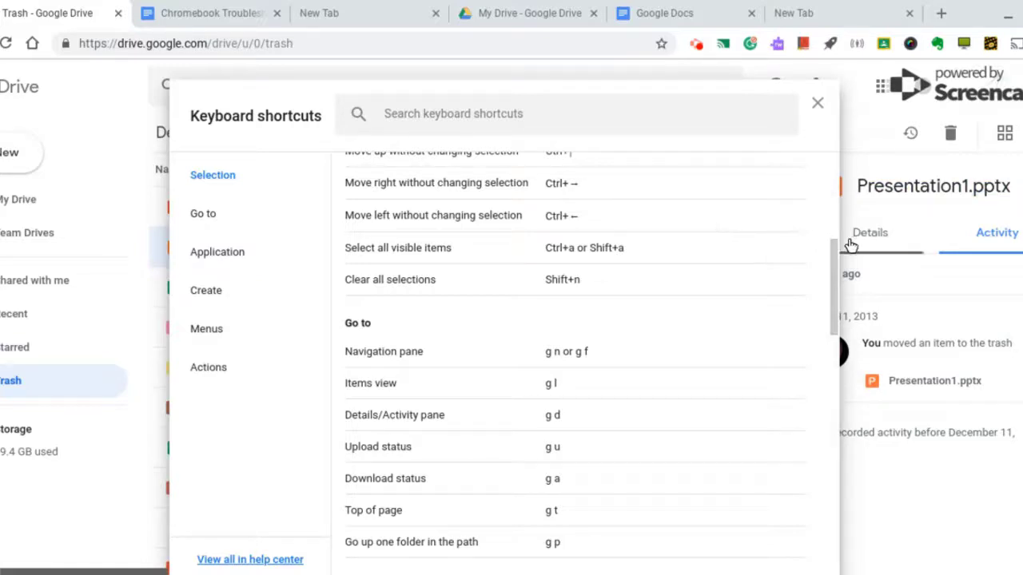
pyautogui.moveTo(831, 249); pyautogui.dragTo(828, 214)
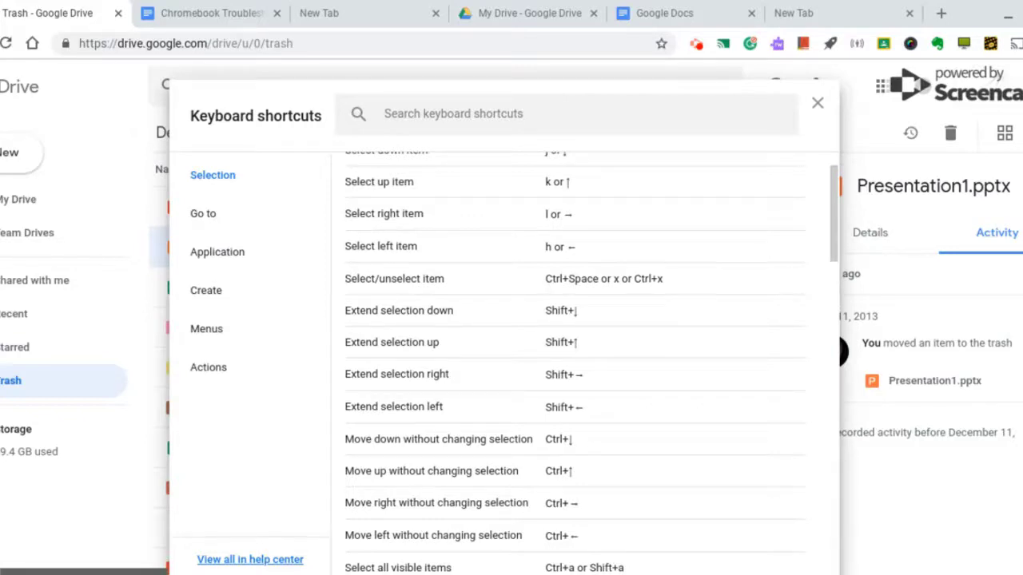
pyautogui.scroll(-5, 752, 242)
pyautogui.scroll(4, 752, 242)
pyautogui.scroll(1, 584, 363)
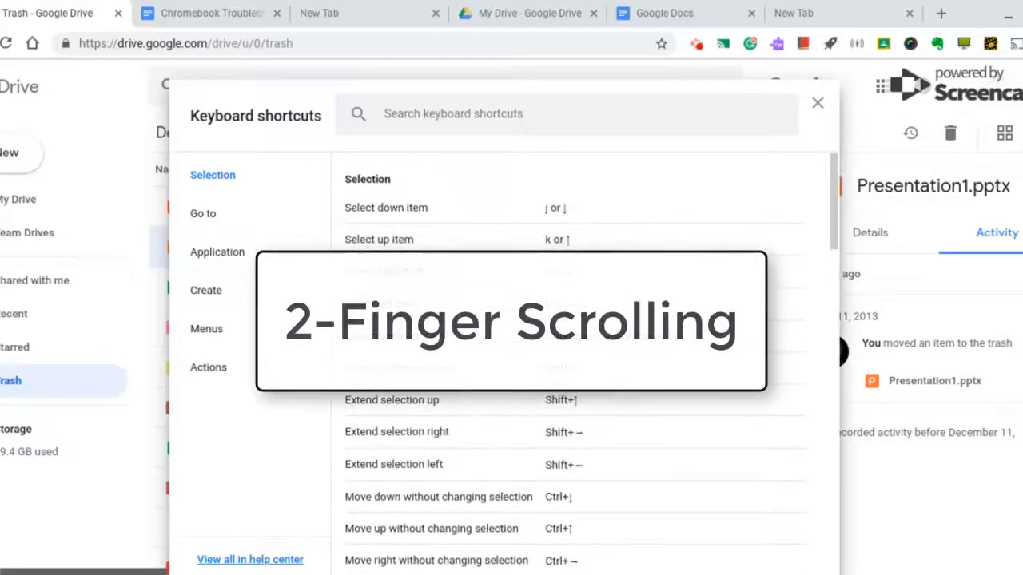
pyautogui.scroll(-5, 583, 363)
pyautogui.scroll(-2, 583, 363)
pyautogui.scroll(6, 583, 363)
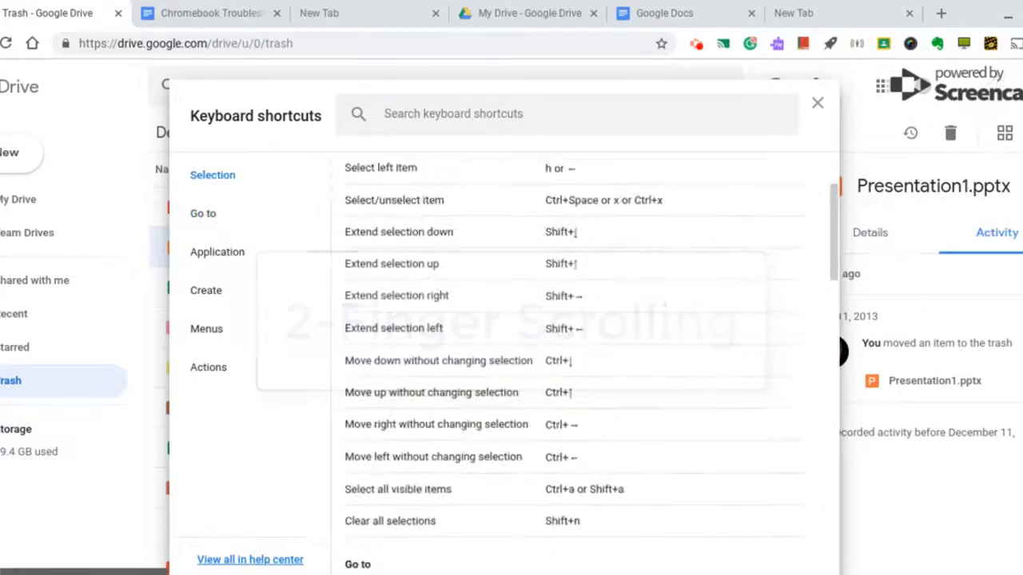
pyautogui.scroll(-6, 584, 363)
pyautogui.scroll(6, 583, 364)
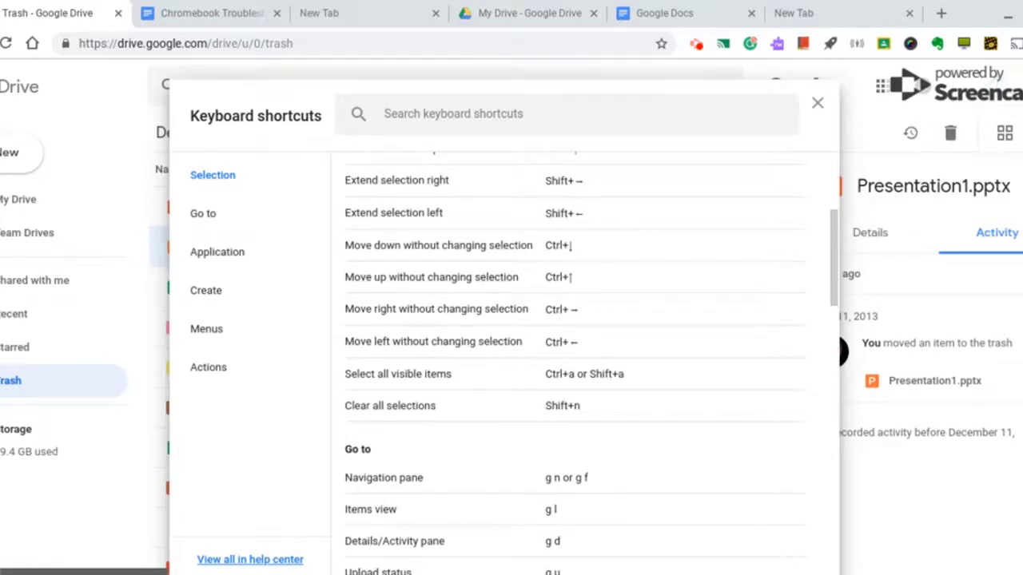
pyautogui.scroll(4, 608, 319)
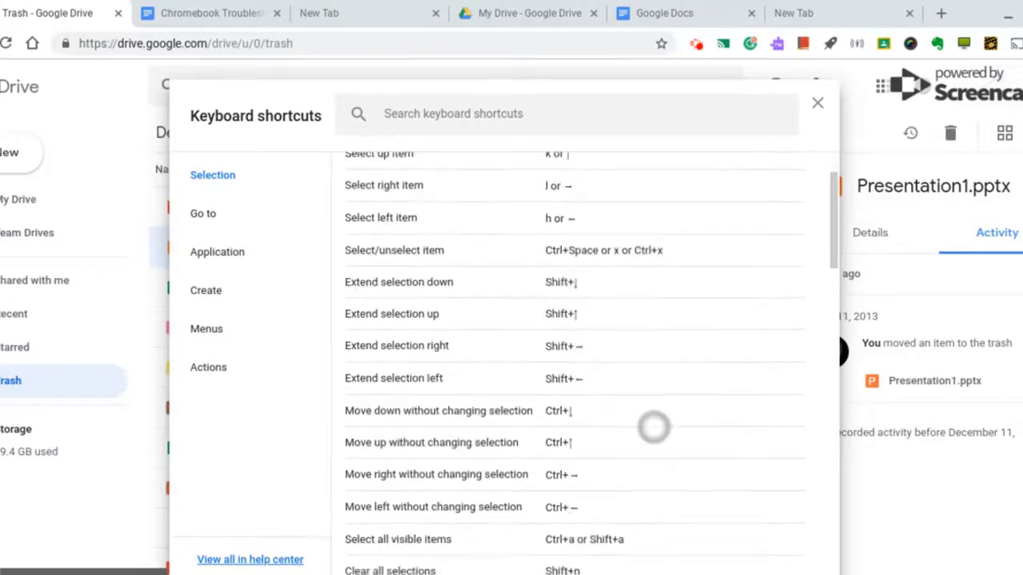
pyautogui.scroll(-4, 654, 428)
pyautogui.scroll(6, 690, 267)
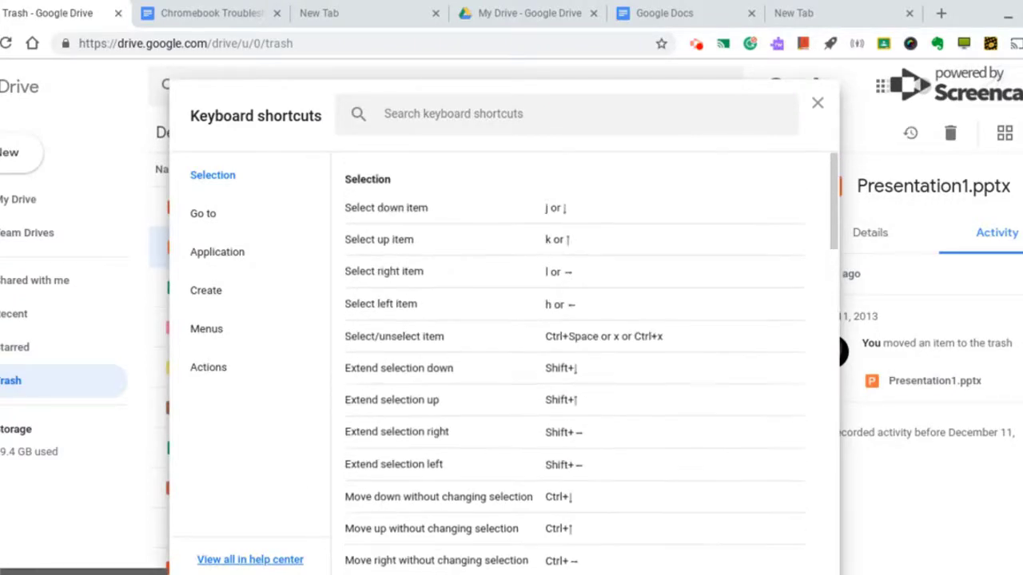
pyautogui.click(815, 105)
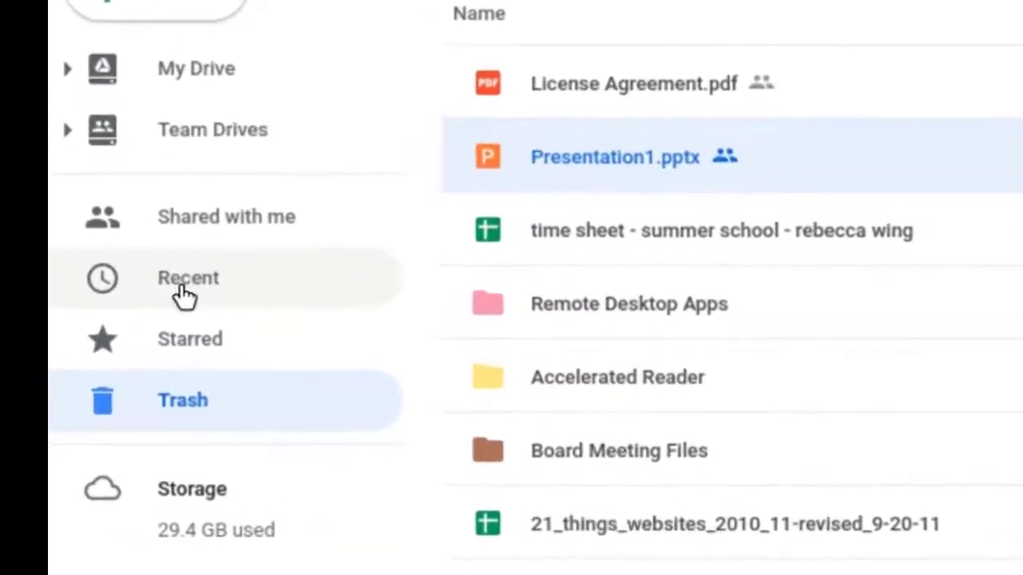
pyautogui.click(182, 290)
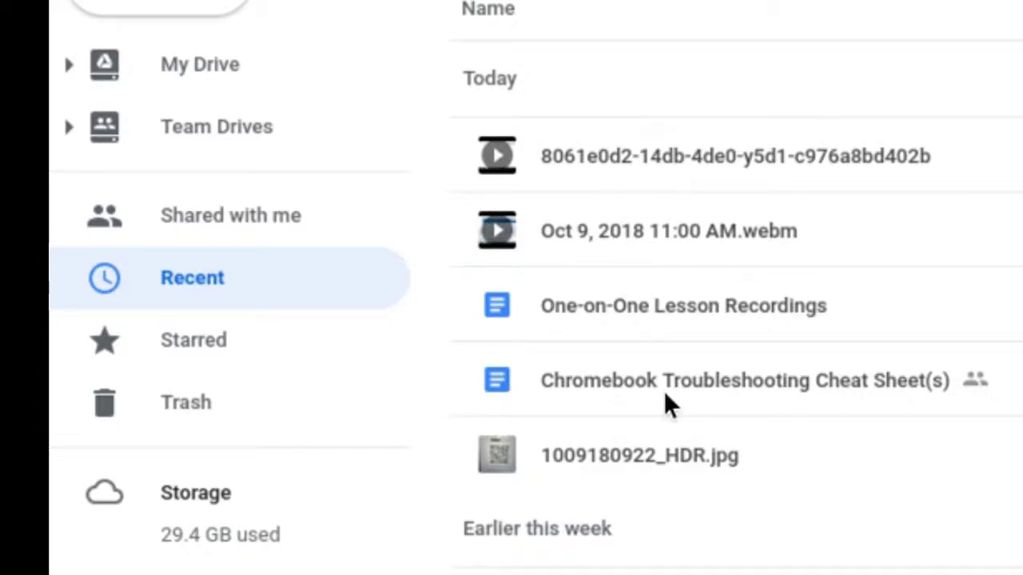
pyautogui.scroll(-5, 663, 391)
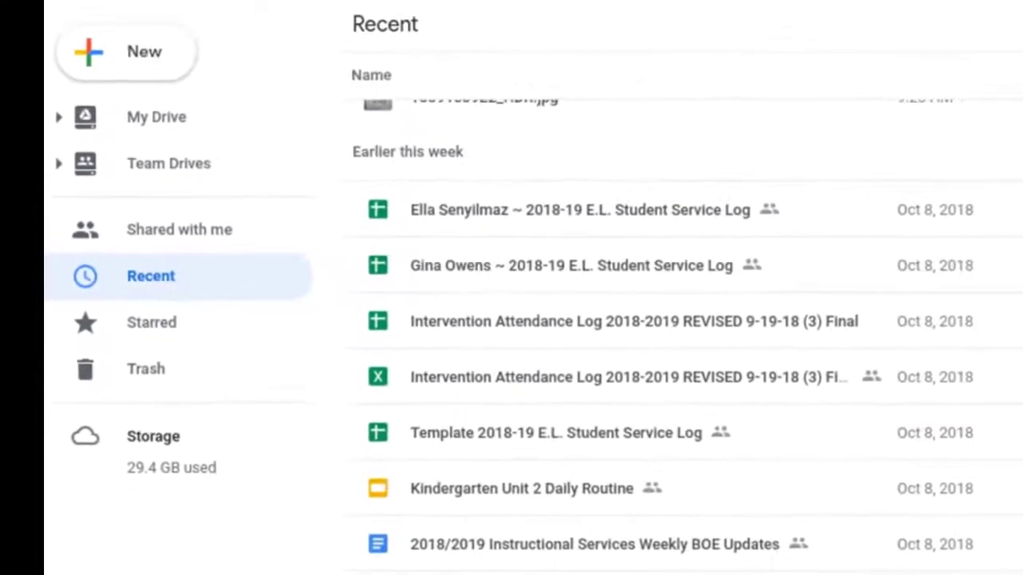
pyautogui.scroll(2, 434, 208)
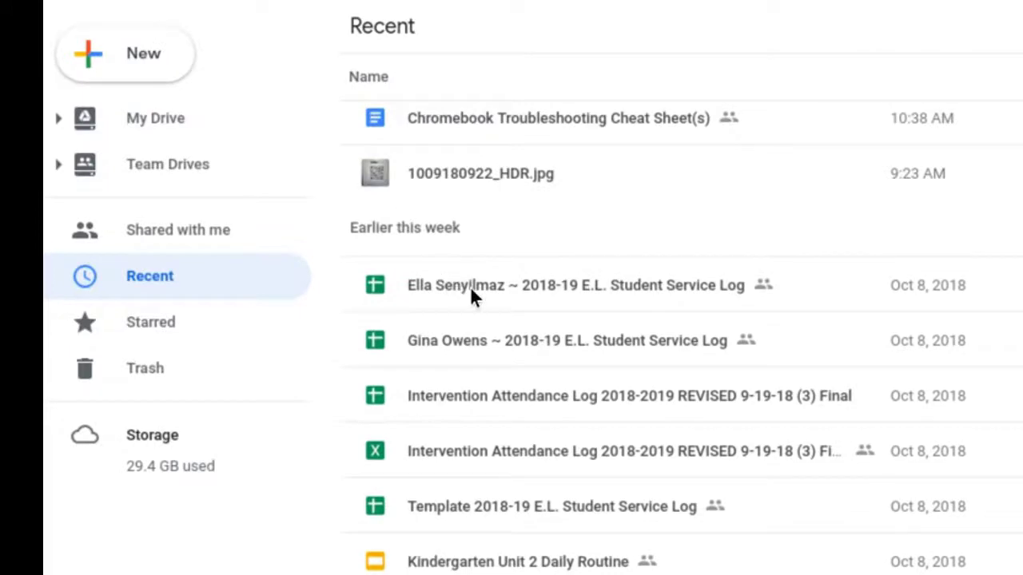
pyautogui.scroll(-3, 471, 292)
pyautogui.scroll(5, 471, 292)
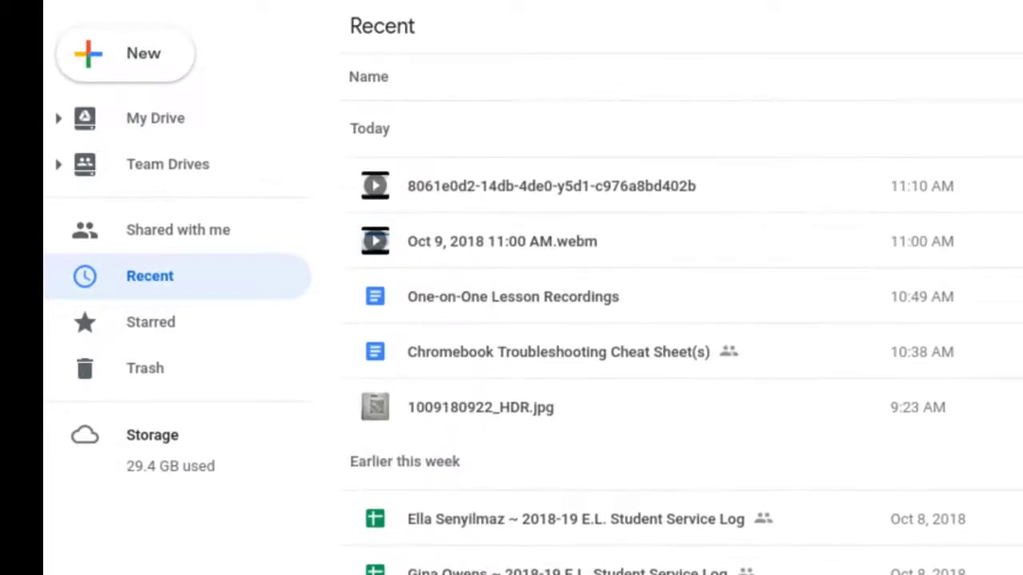
pyautogui.scroll(-5, 470, 292)
pyautogui.scroll(3, 471, 292)
pyautogui.scroll(2, 470, 291)
# - Switch My Drive to Grid view and scroll through tiles like Math, Log, iPads and Hour of Code
pyautogui.click(167, 130)
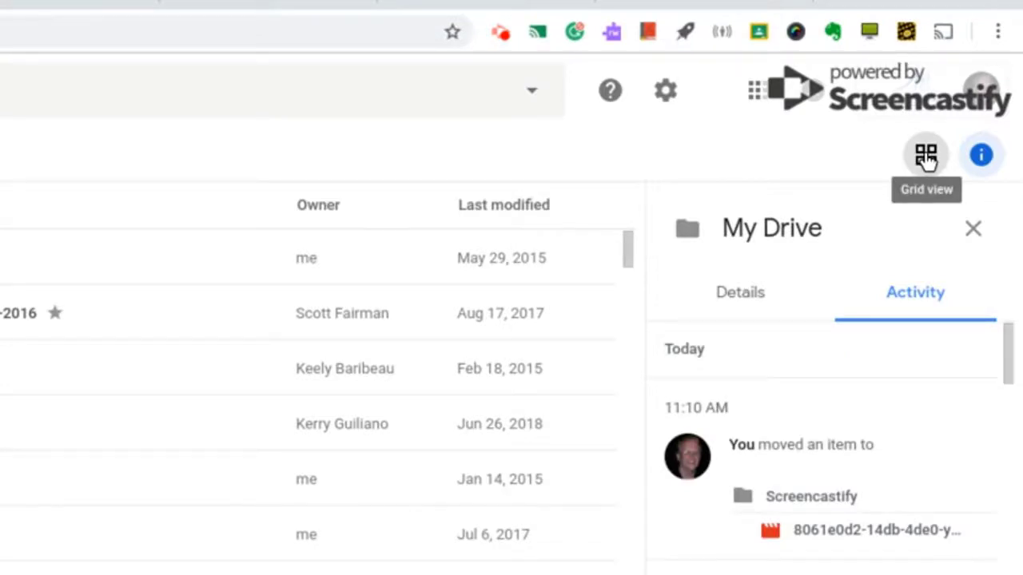
pyautogui.click(925, 156)
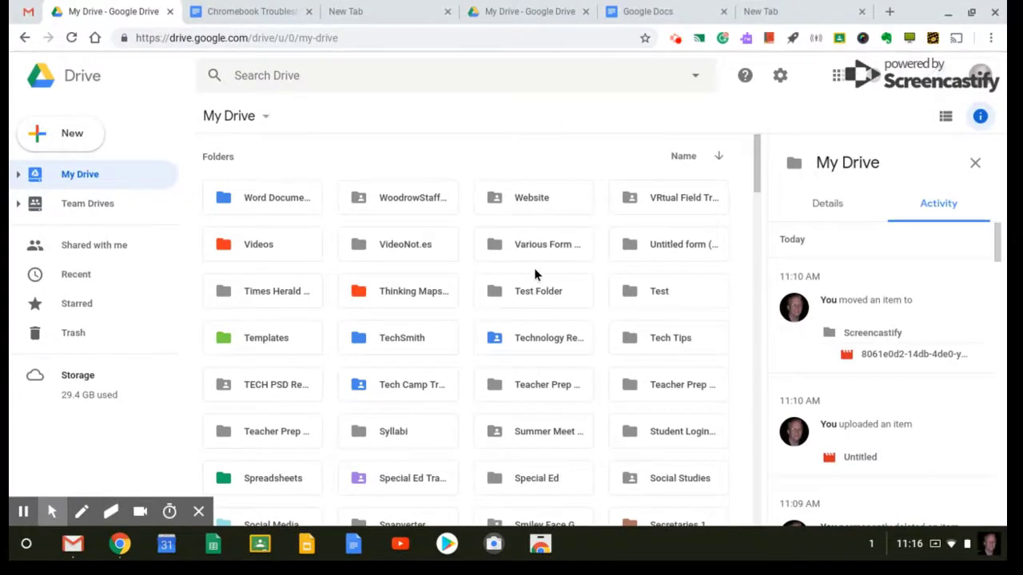
pyautogui.scroll(-5, 536, 274)
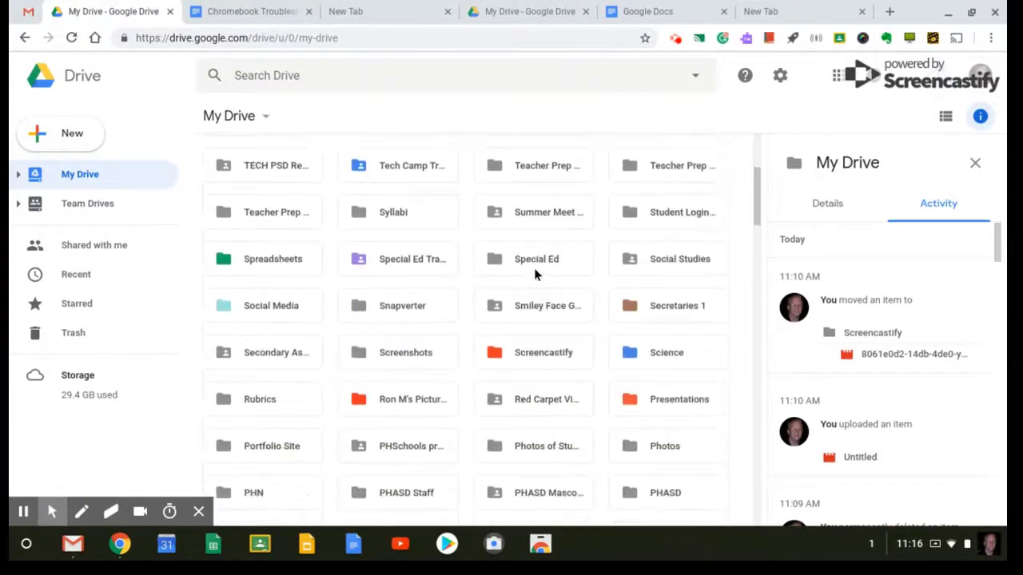
pyautogui.scroll(-4, 467, 331)
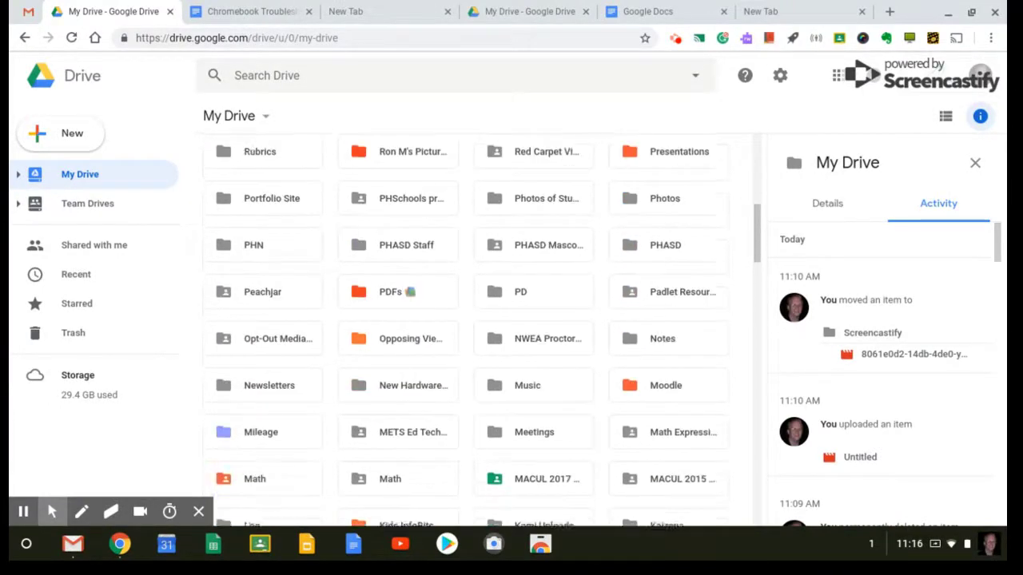
pyautogui.scroll(-10, 467, 332)
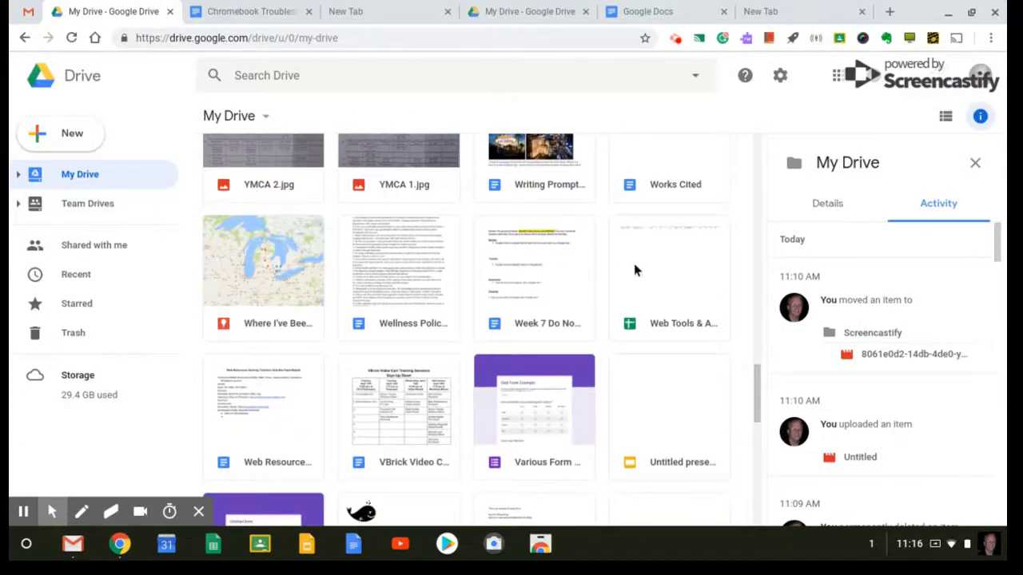
pyautogui.scroll(-2, 633, 269)
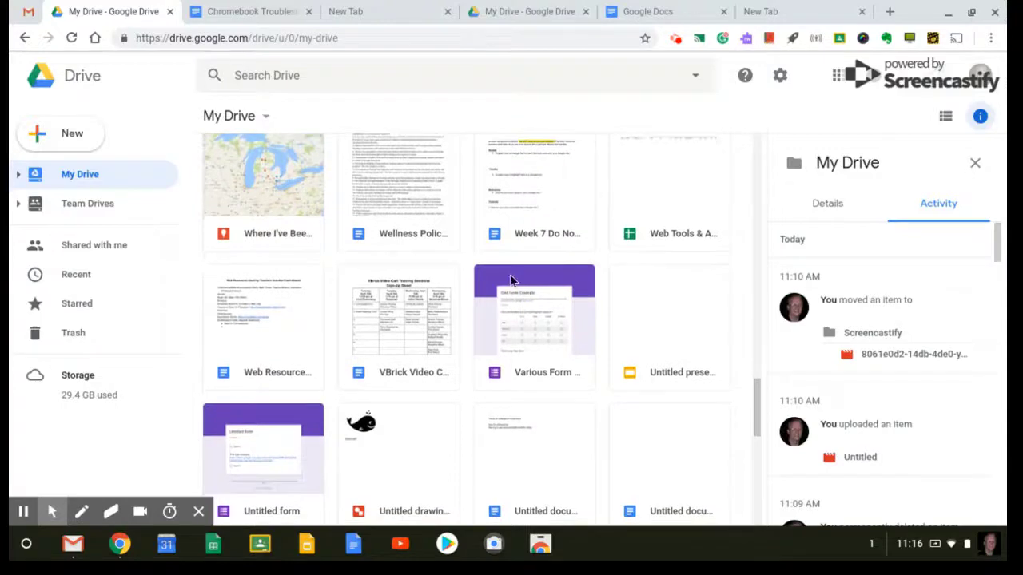
pyautogui.scroll(-3, 394, 290)
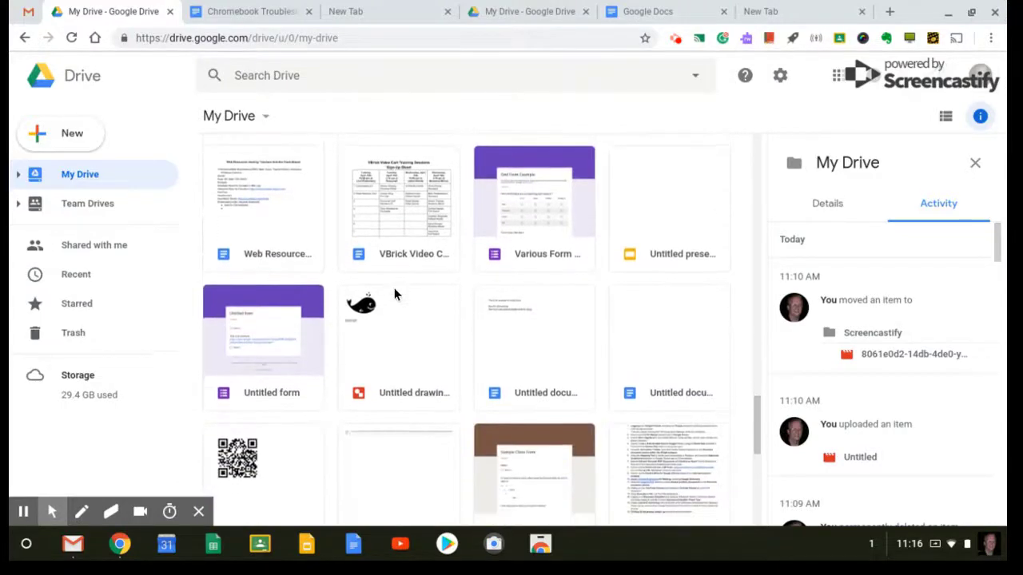
pyautogui.scroll(15, 394, 294)
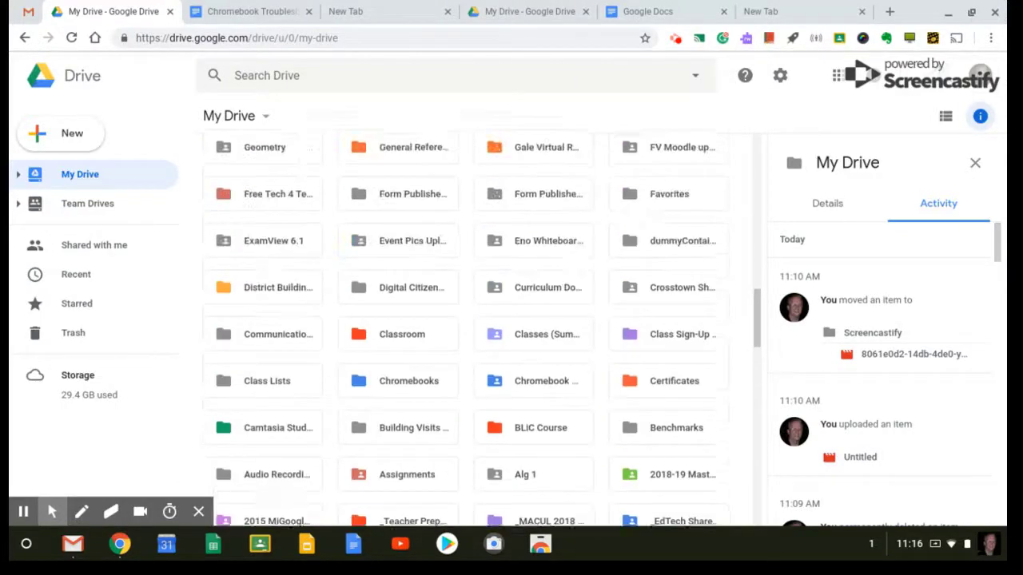
pyautogui.scroll(5, 394, 294)
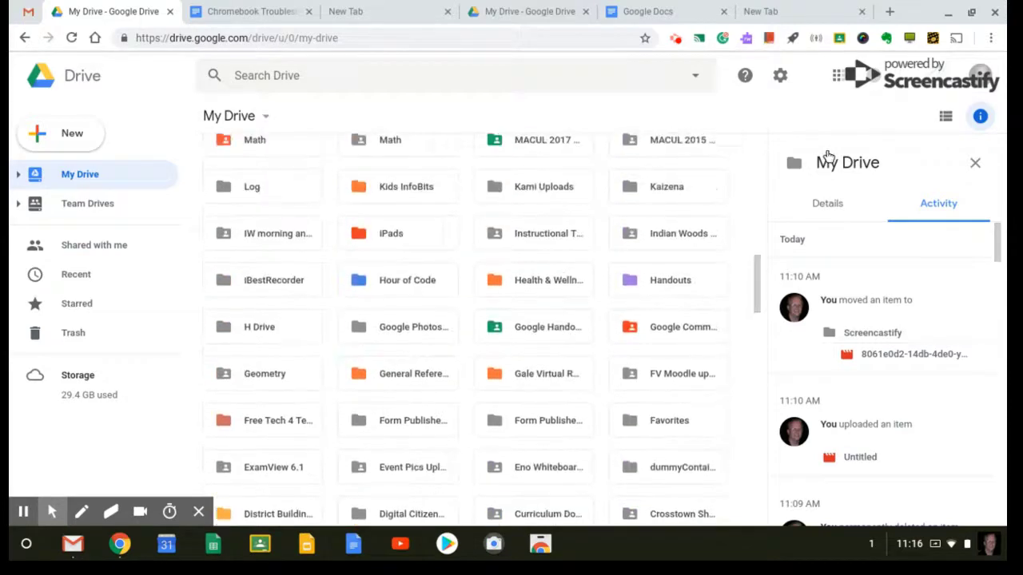
# - Return My Drive to List view with Owner, Last modified and Size columns, scrolling the rows
pyautogui.click(945, 118)
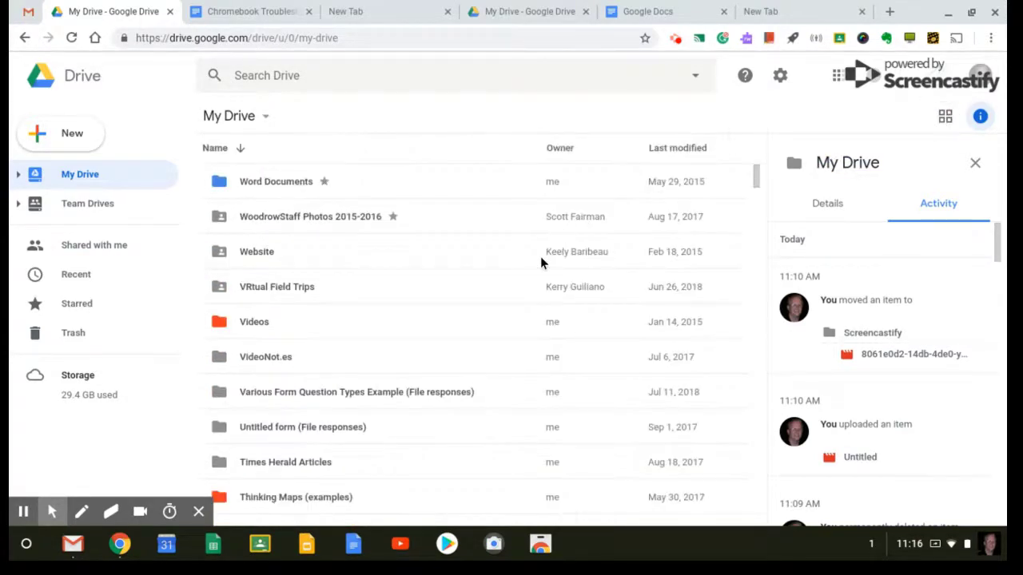
pyautogui.scroll(-4, 533, 281)
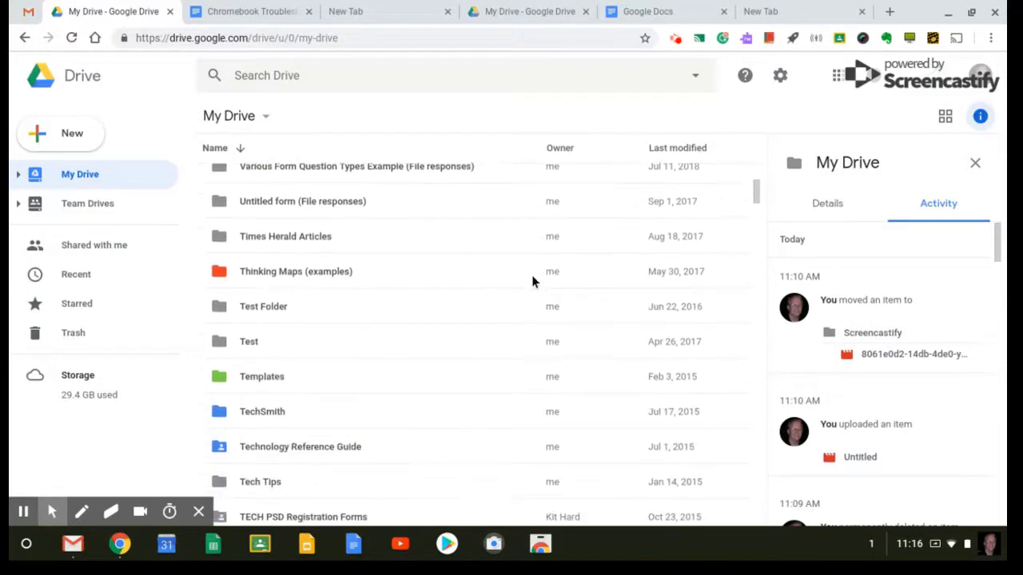
pyautogui.scroll(4, 479, 343)
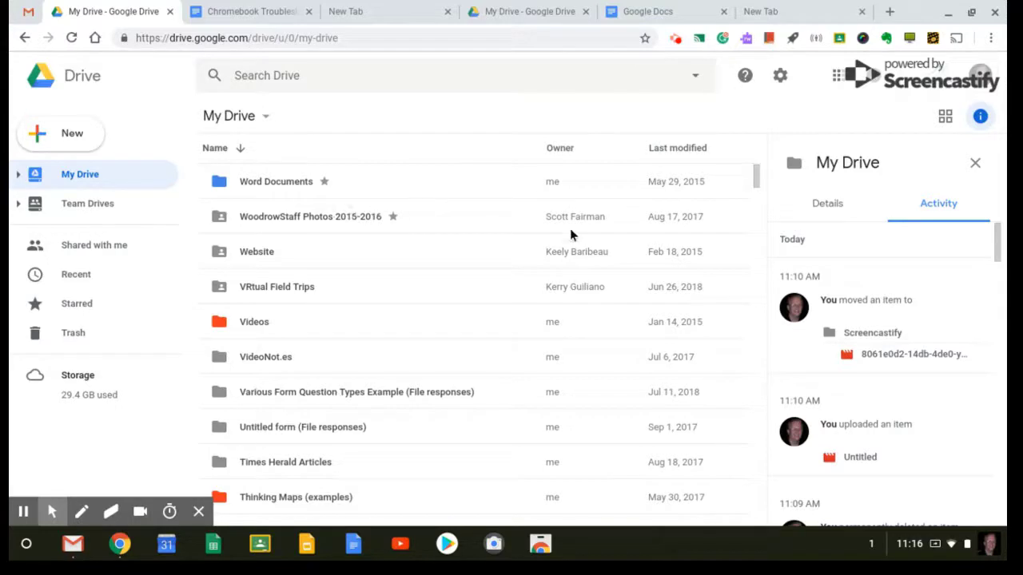
pyautogui.scroll(-3, 576, 212)
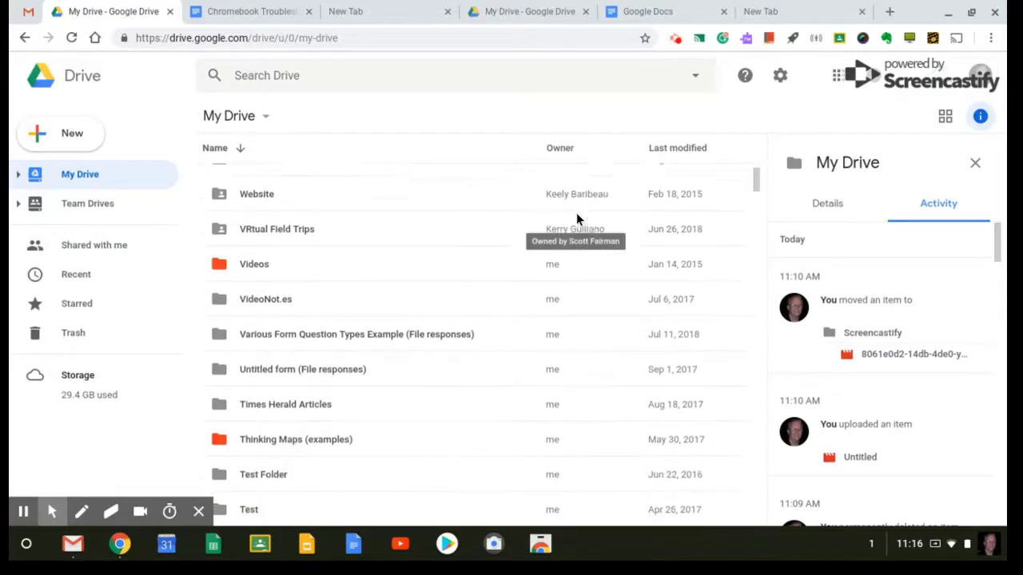
pyautogui.scroll(-4, 576, 213)
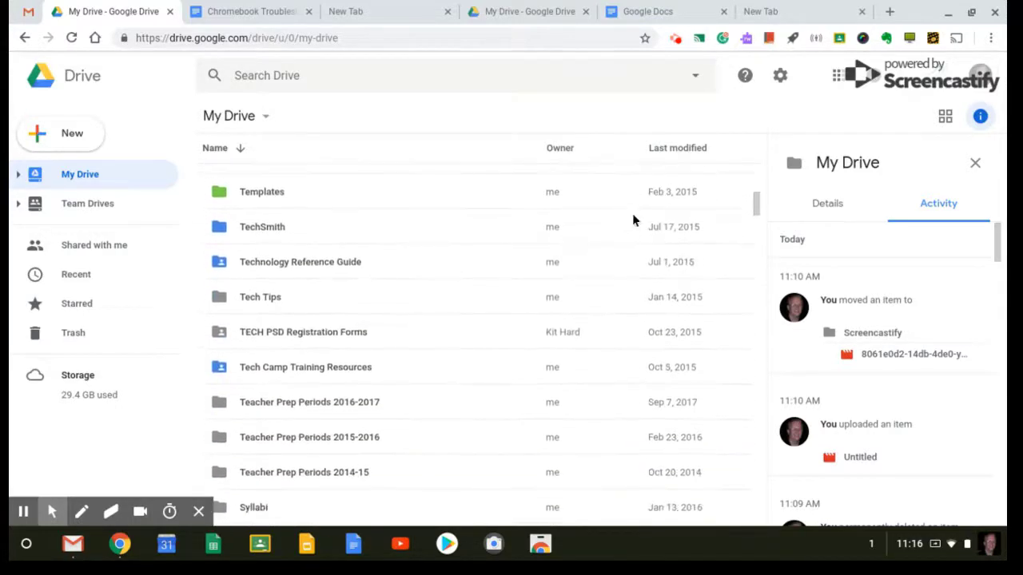
pyautogui.scroll(-11, 684, 286)
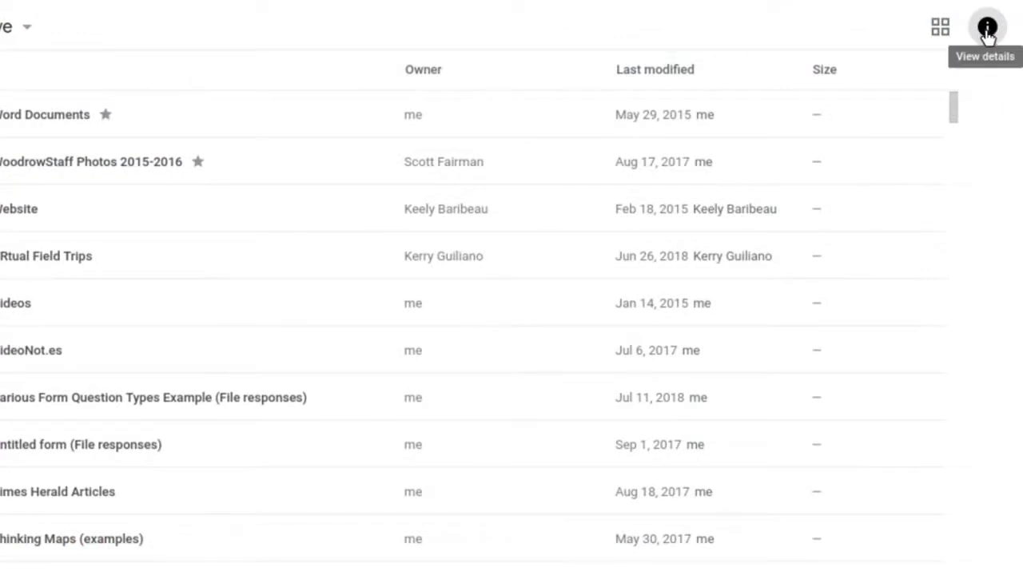
# - Open the details panel and read the Activity history of the Website, Videos and Word Documents folders
pyautogui.click(987, 29)
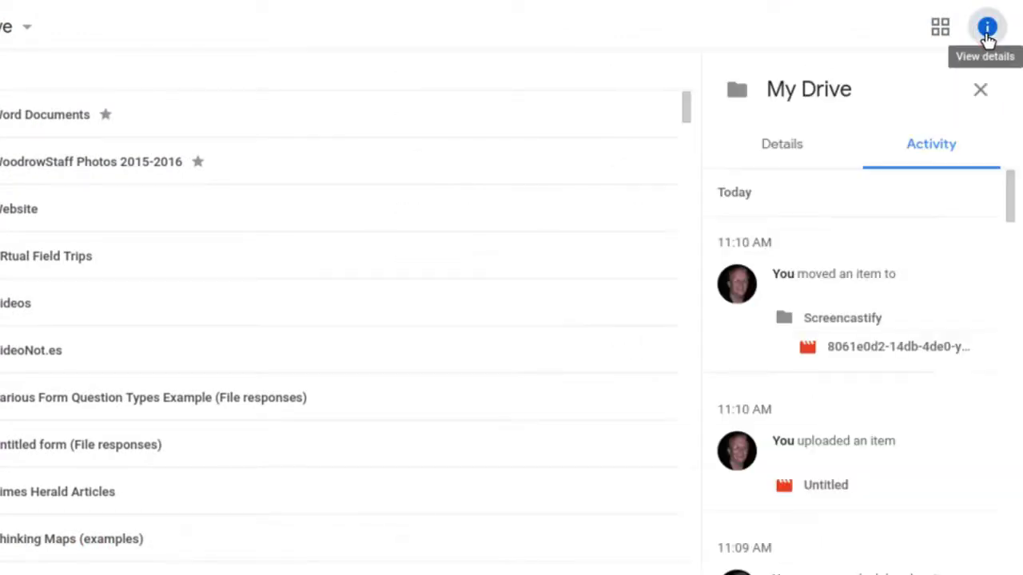
pyautogui.click(24, 206)
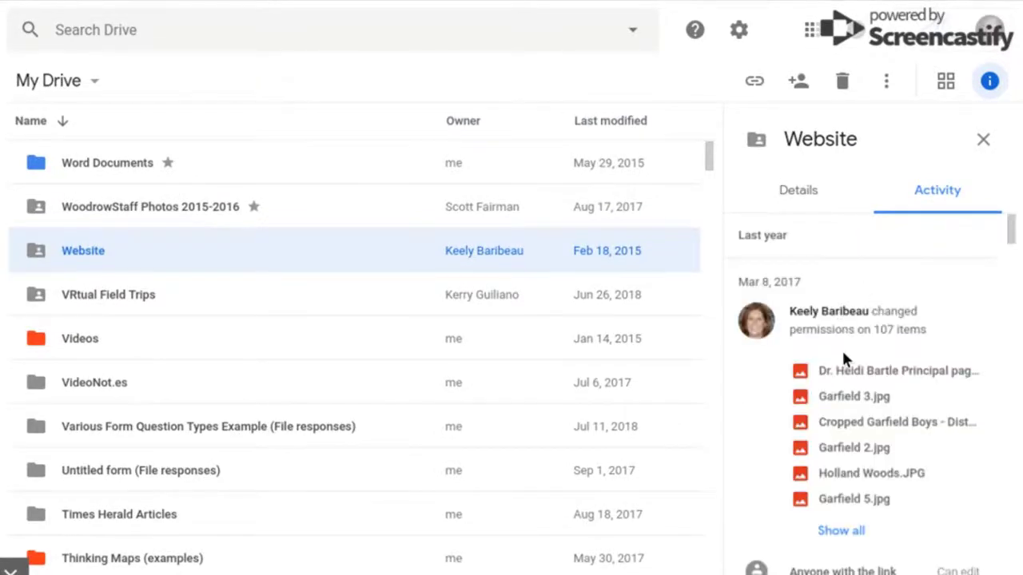
pyautogui.click(79, 336)
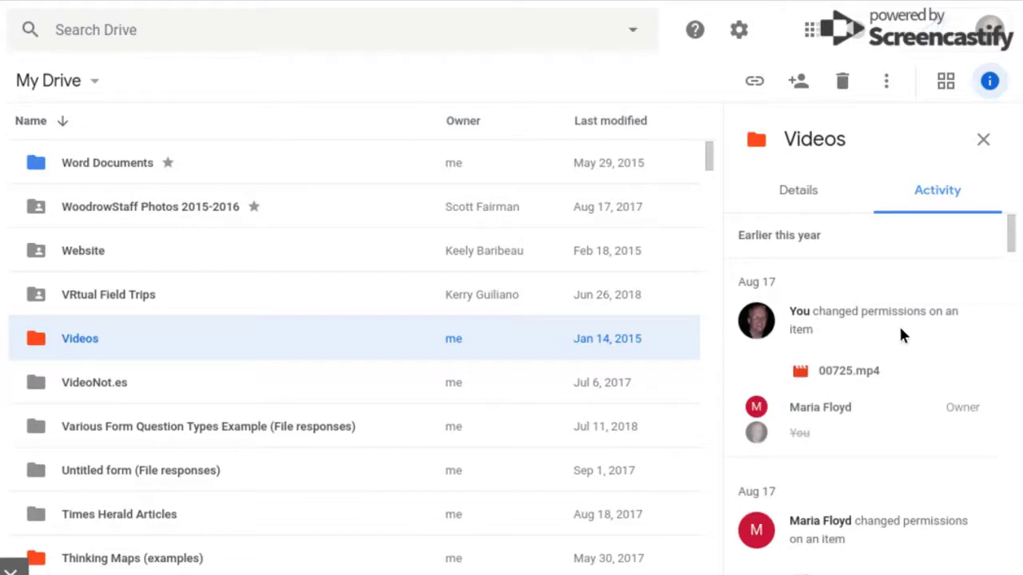
pyautogui.scroll(-3, 893, 323)
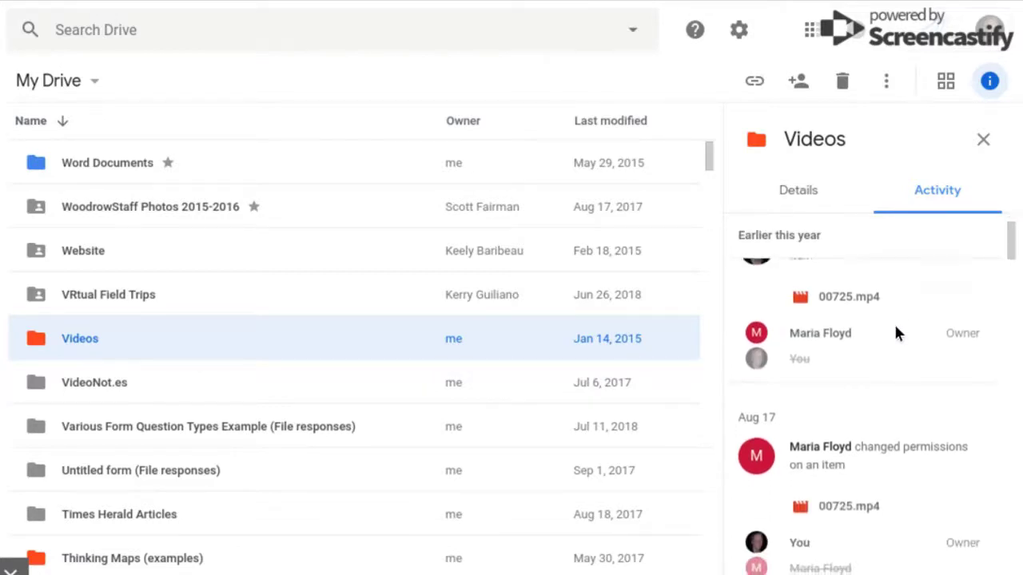
pyautogui.scroll(-1, 894, 322)
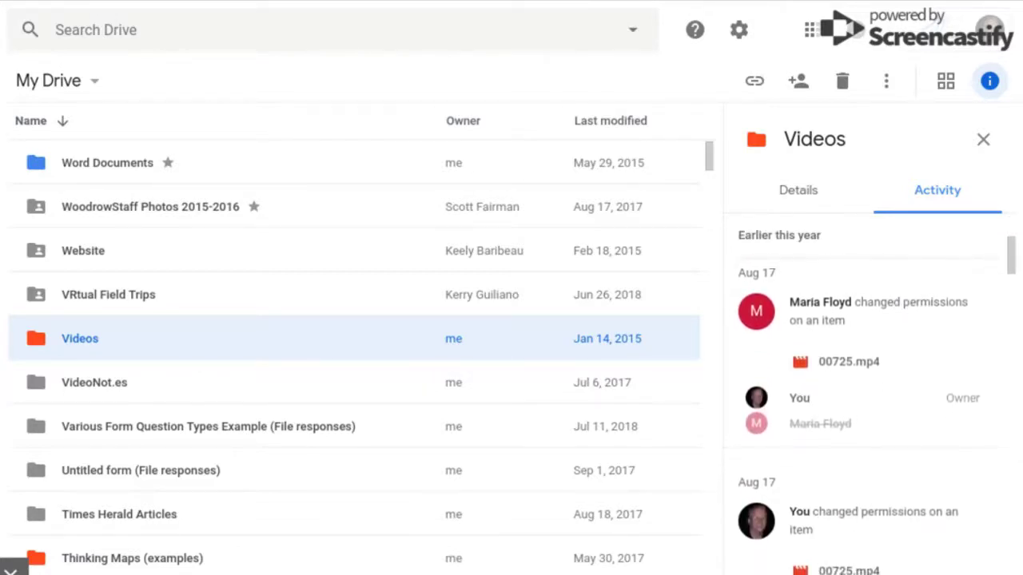
pyautogui.scroll(-3, 877, 406)
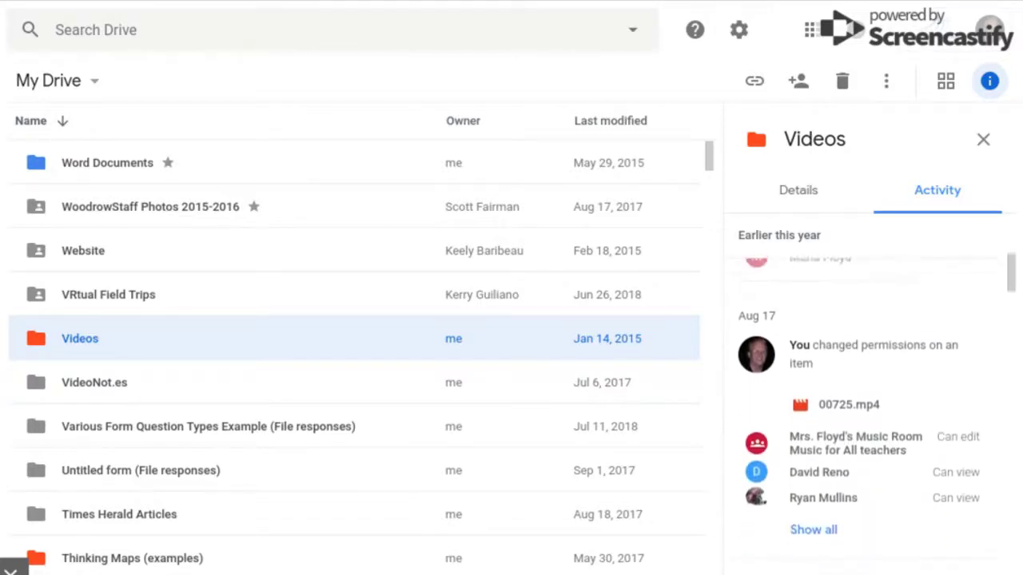
pyautogui.click(84, 251)
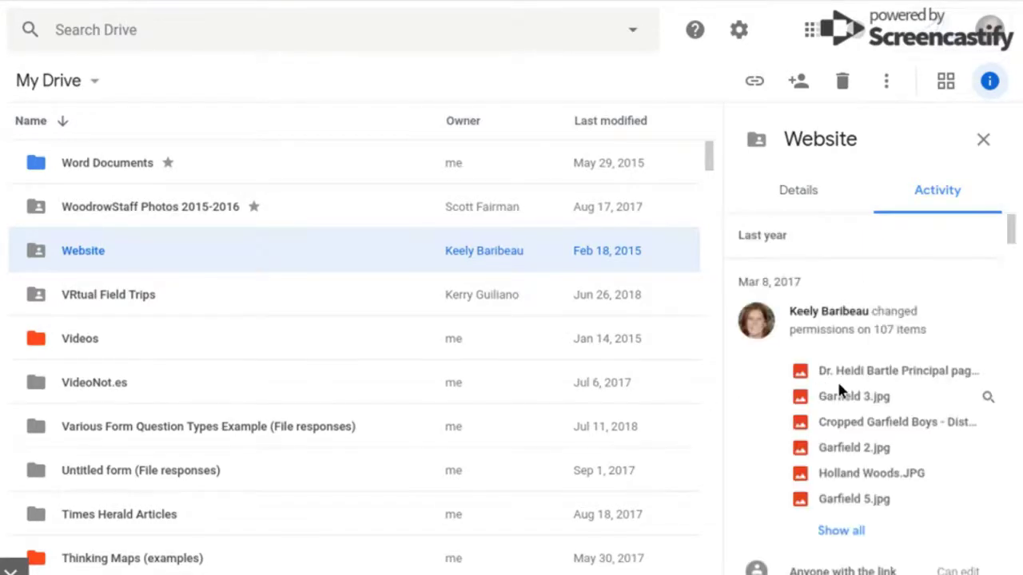
pyautogui.click(115, 159)
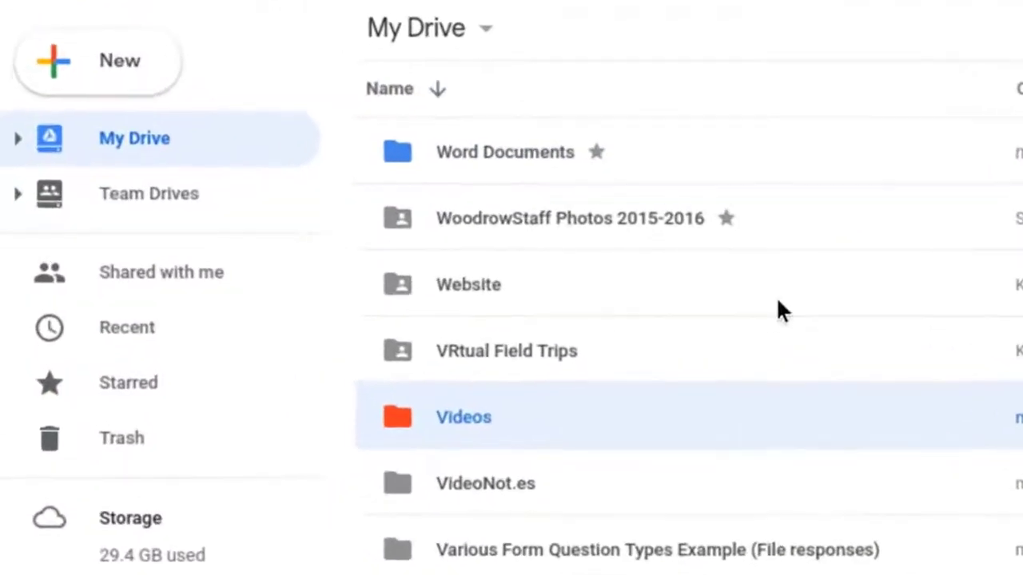
# - Go to Trash and select the deleted file Presentation1.pptx
pyautogui.click(104, 465)
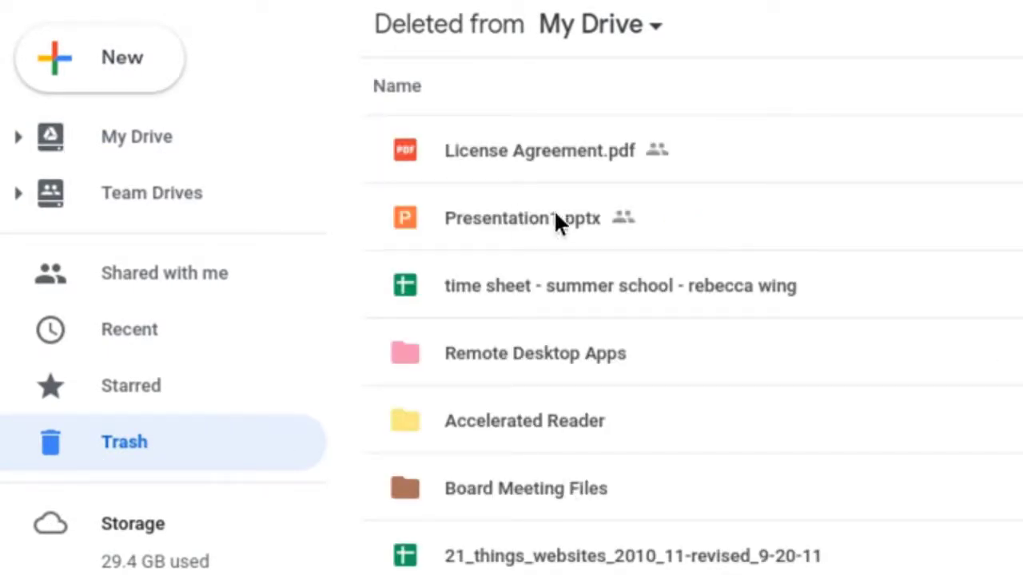
pyautogui.click(554, 221)
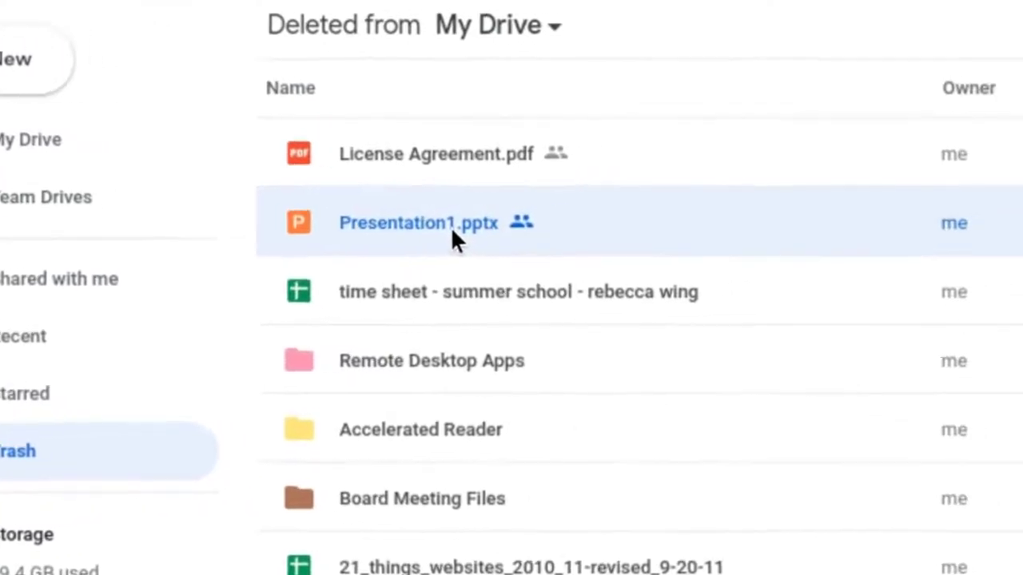